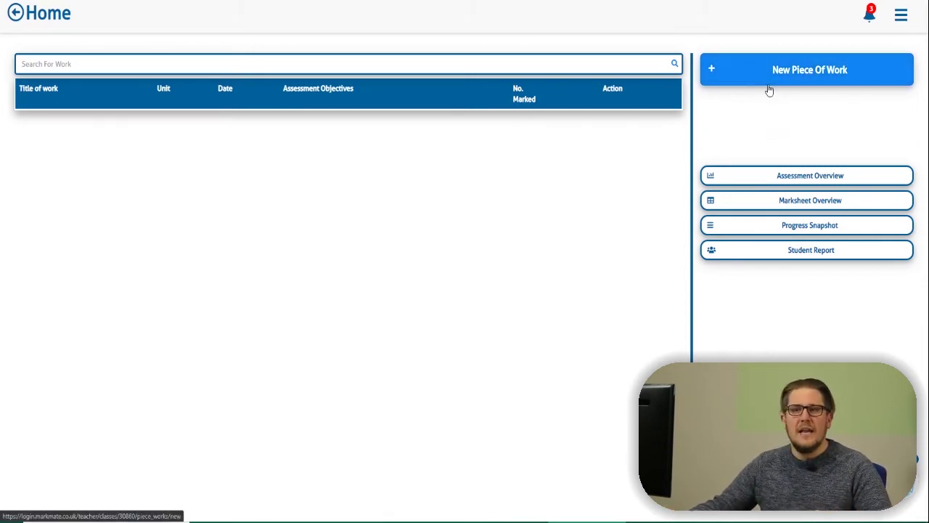
Start a new piece of work and save a unit of work named "Narrative Writing - Term 1" for it
left_click(793, 77)
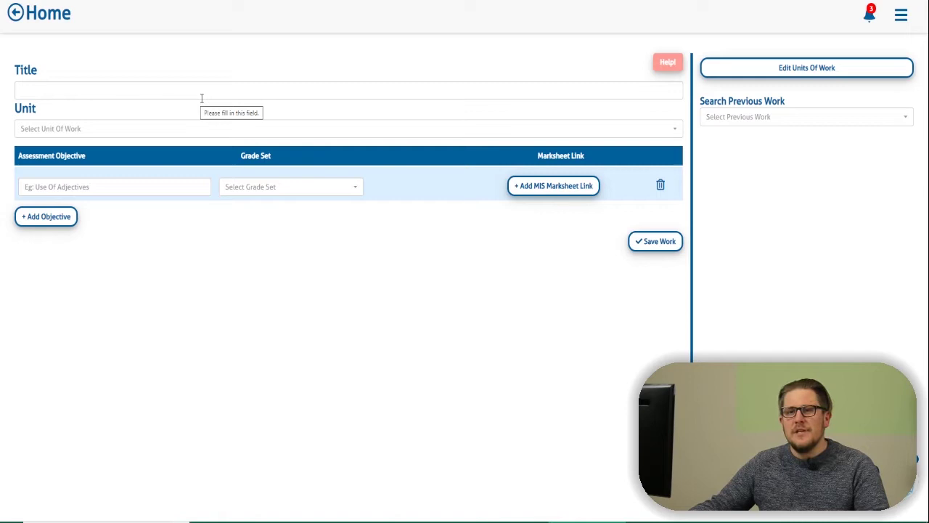
left_click(807, 68)
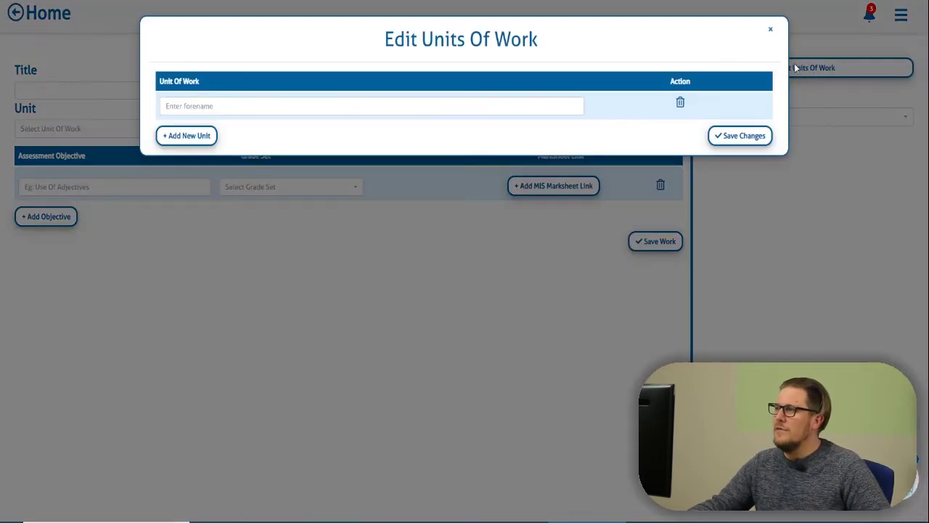
left_click(219, 106)
type("Narrative Writing")
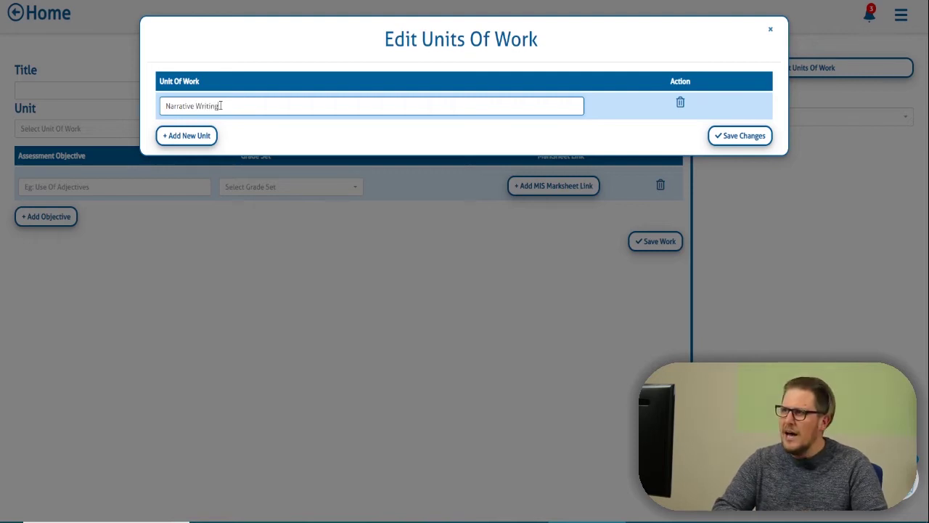
type(" Term 1")
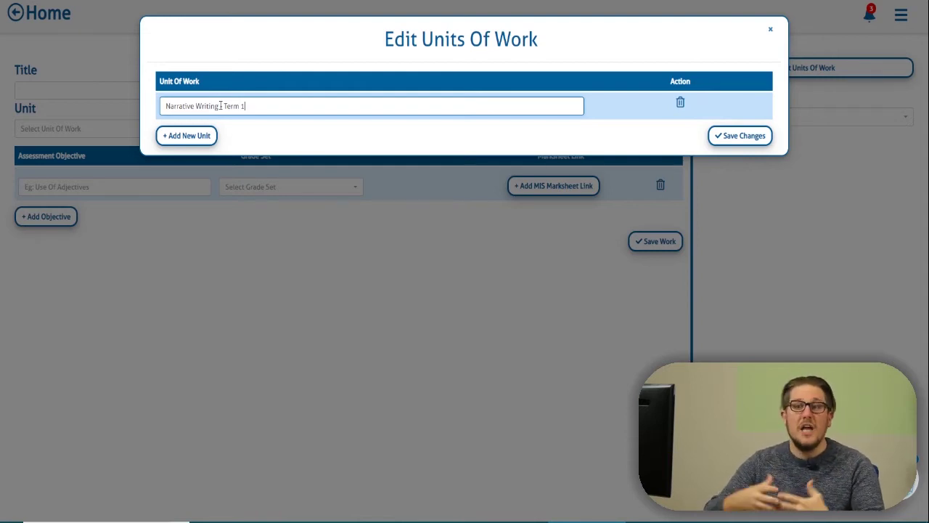
left_click(187, 139)
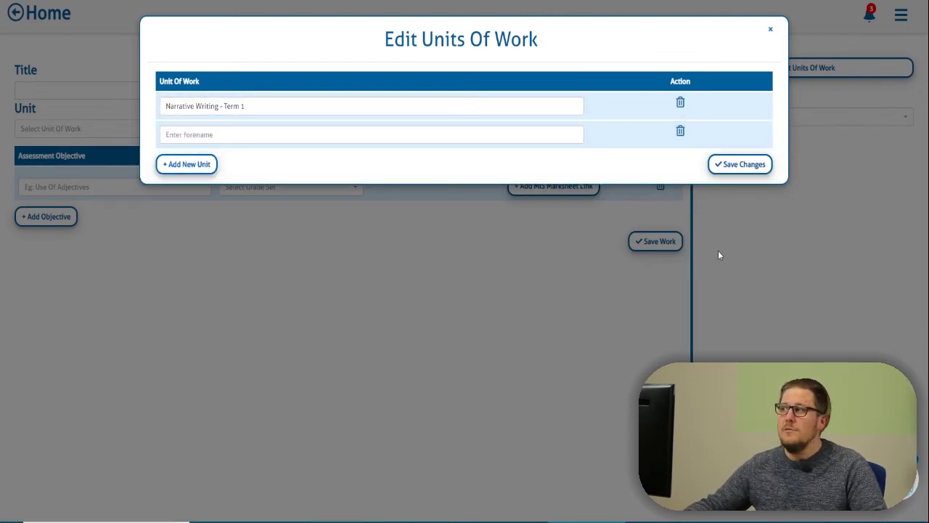
left_click(735, 165)
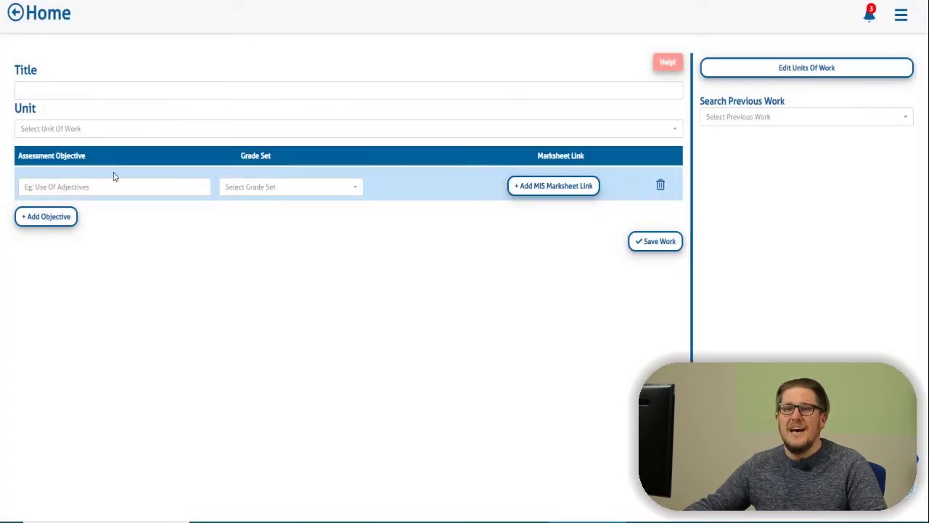
Assign the work to the unit "Narrative Writing - Term 1" and title it "First Paragraph Of Writing"
left_click(83, 130)
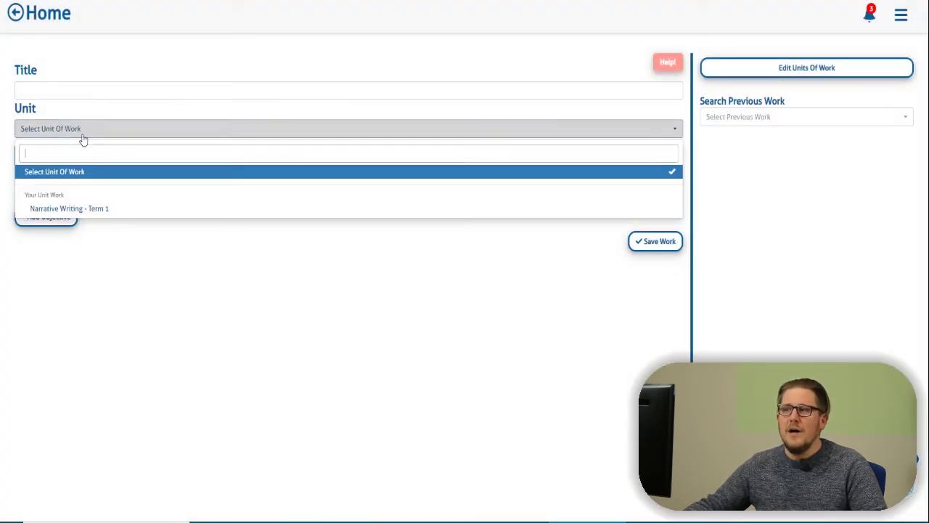
left_click(82, 209)
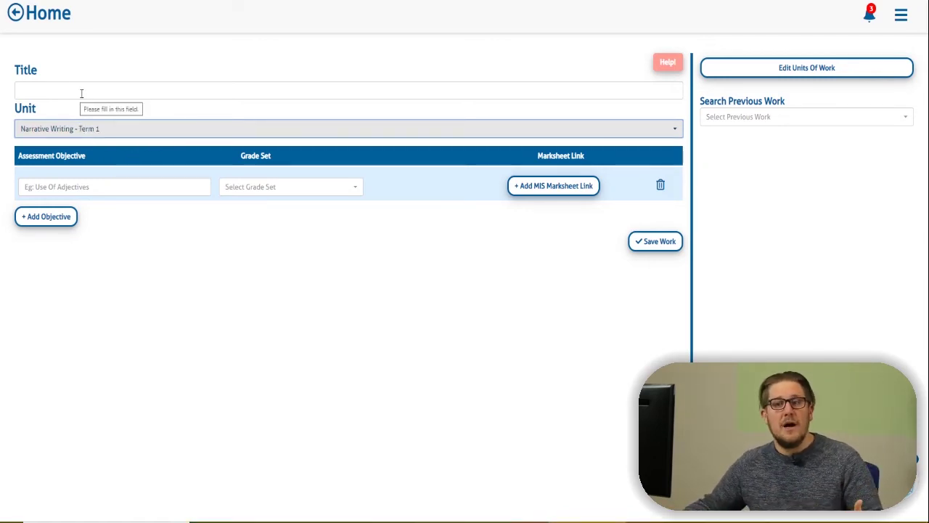
left_click(81, 93)
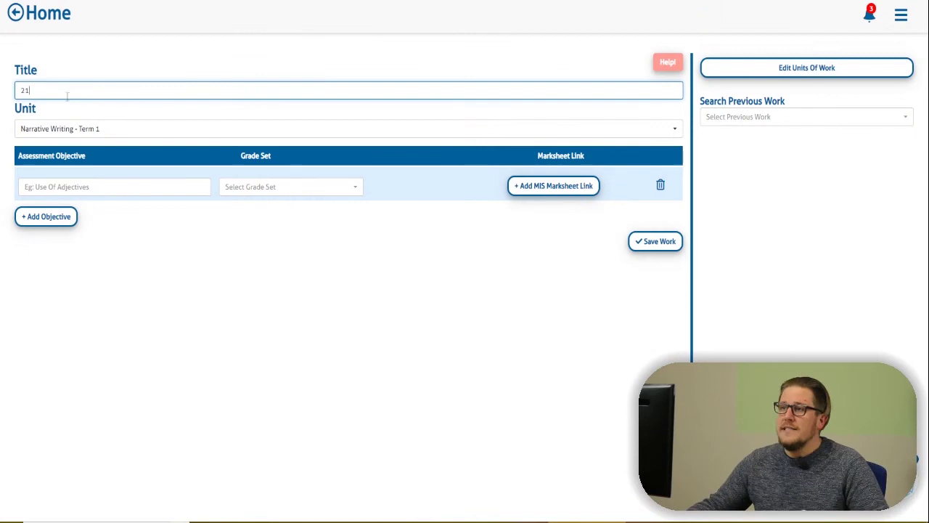
left_click_drag(66, 95, 1, 102)
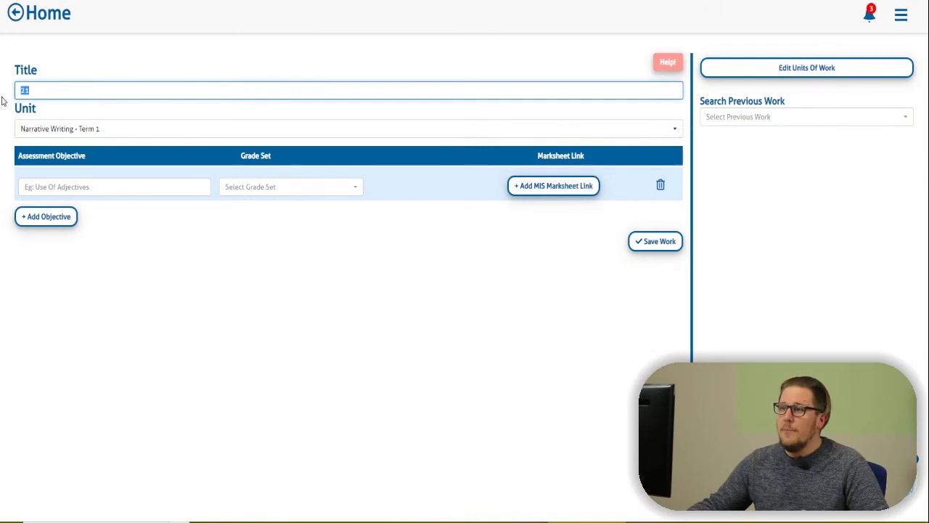
key("BackSpace")
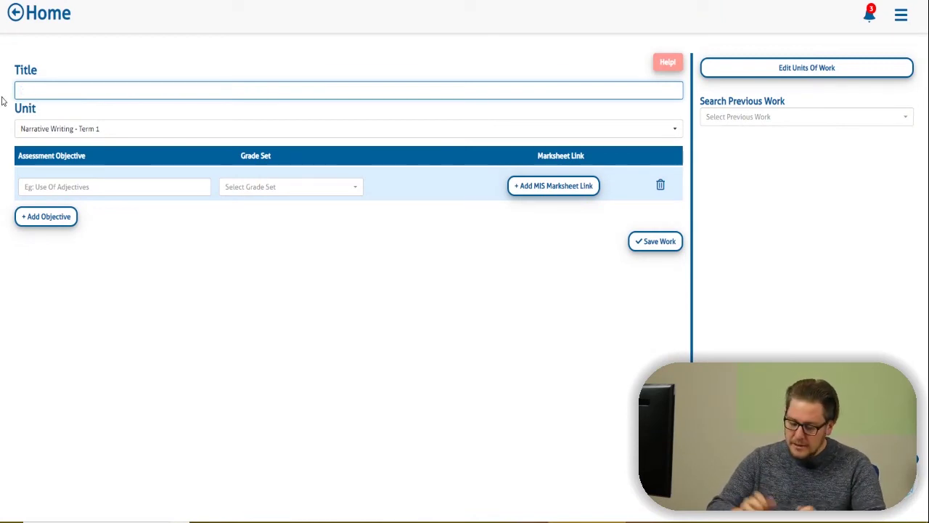
type("Fir")
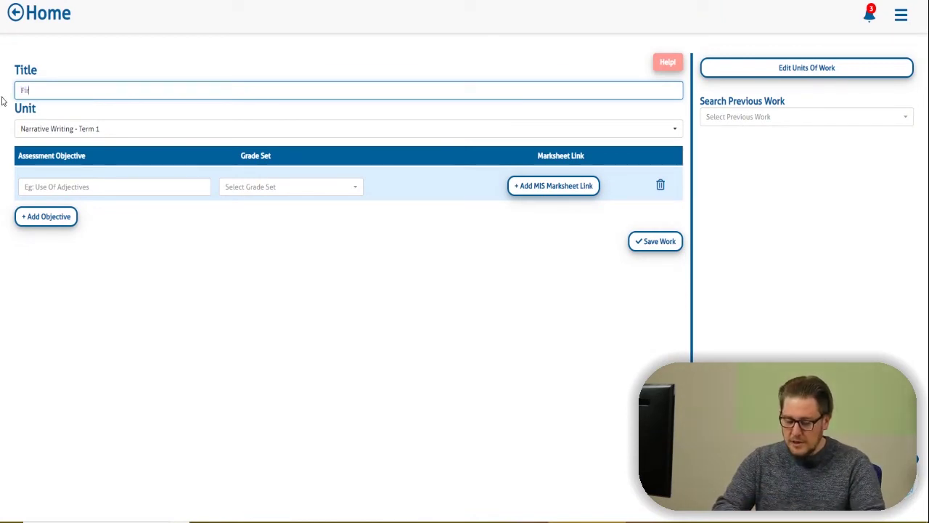
type("st Paragr")
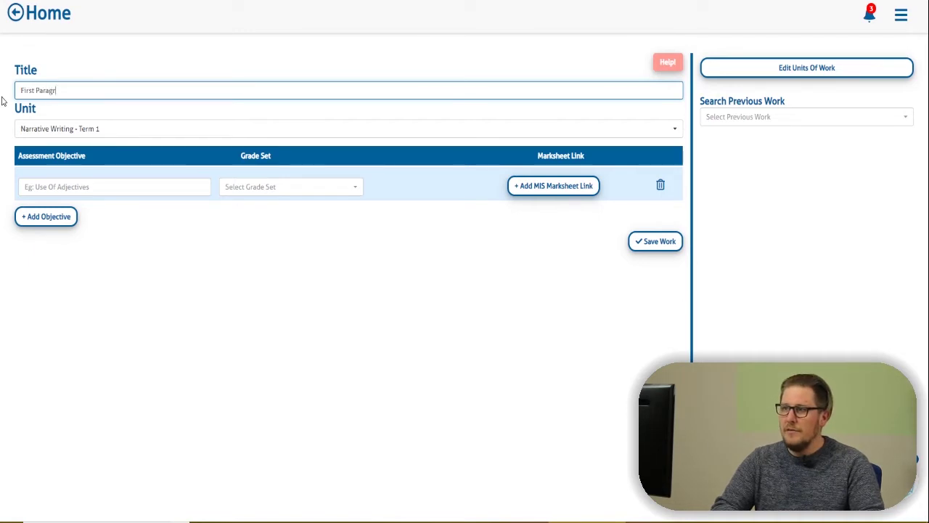
type("aph Of Writing")
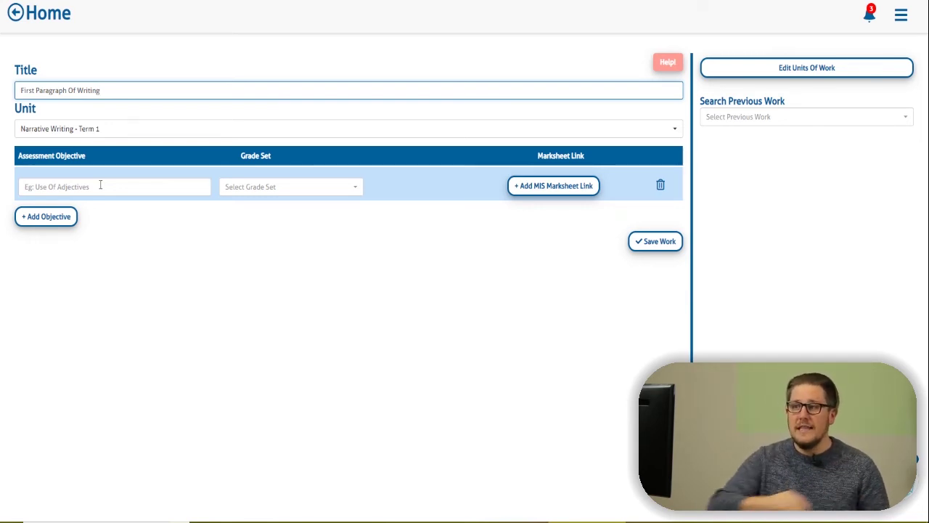
Enter "Use of descriptive language" as the first assessment objective, with its spelling corrected
left_click(100, 186)
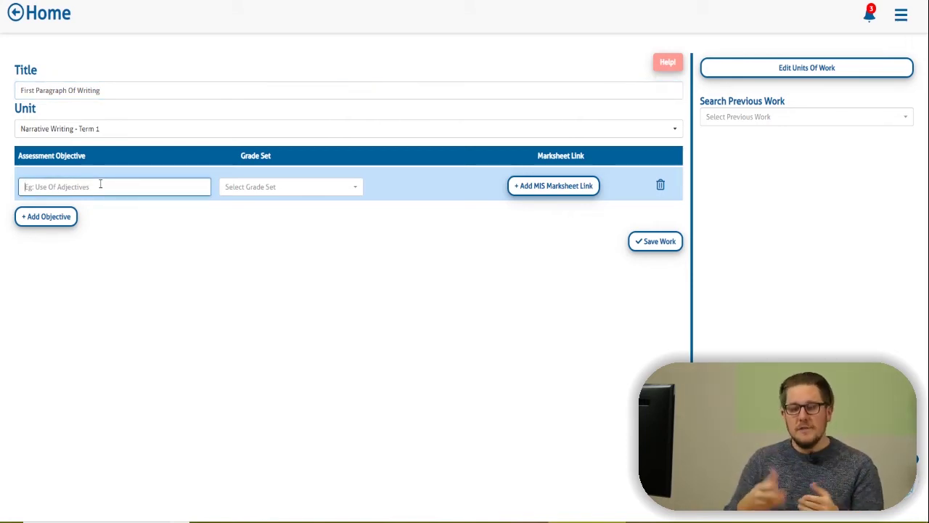
type("Use of ")
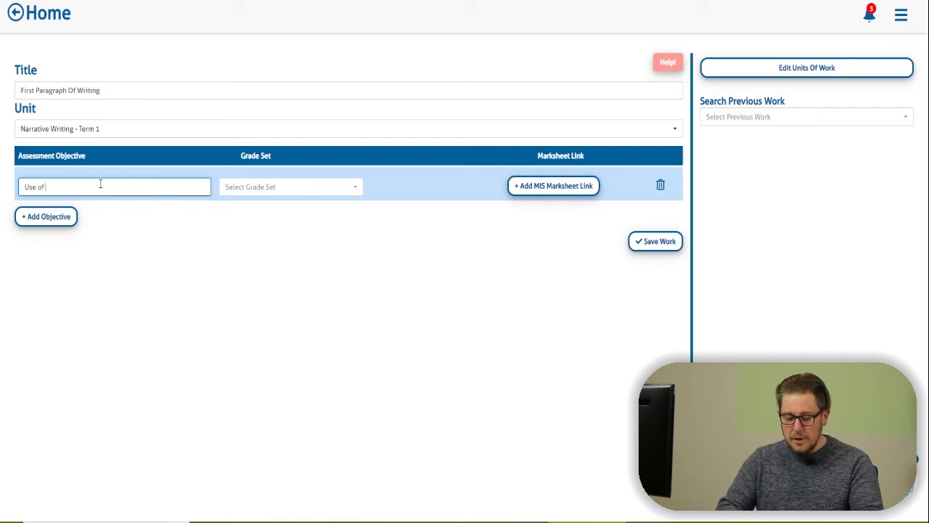
type("desriptive ")
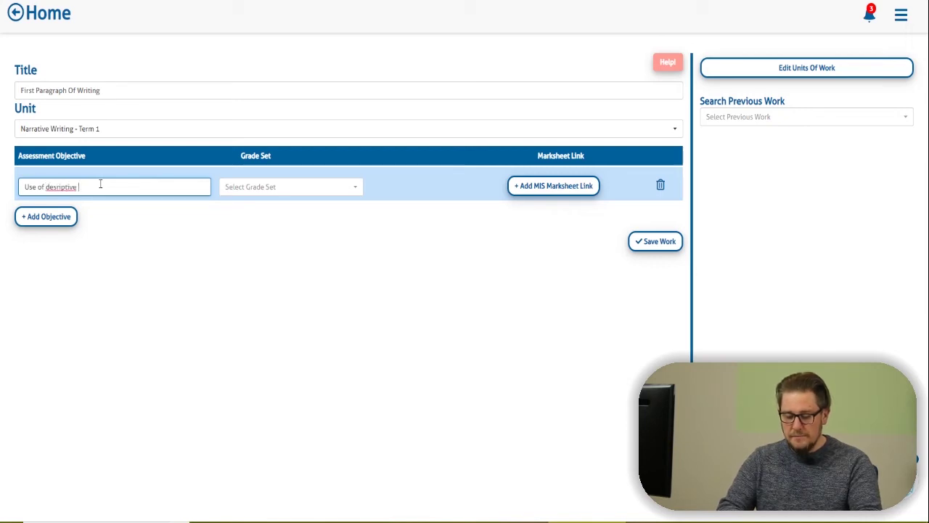
type("language")
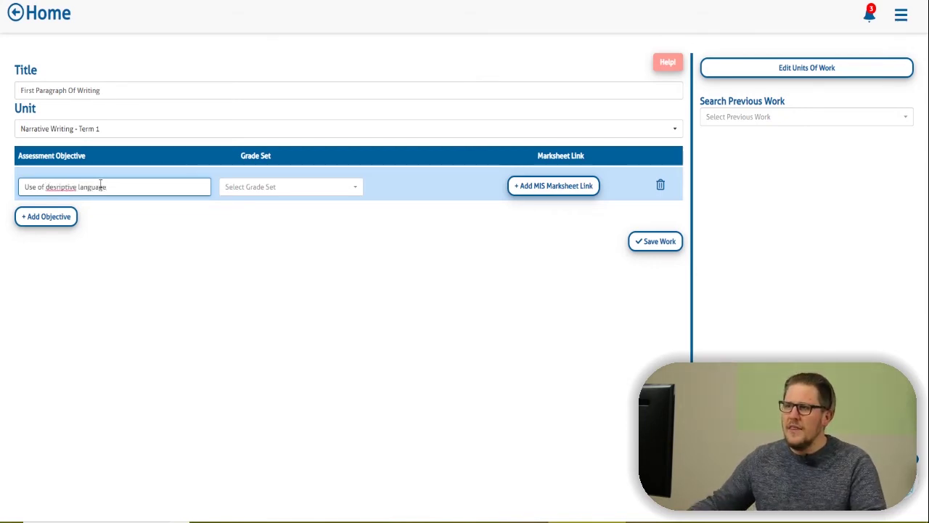
right_click(55, 185)
left_click(80, 188)
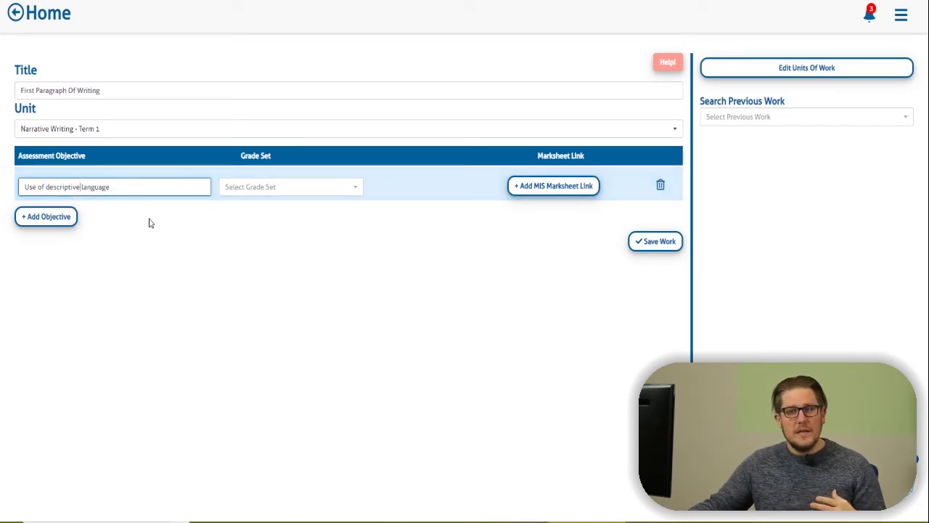
Add a second assessment objective named "Use of sentence punctuation"
left_click(46, 217)
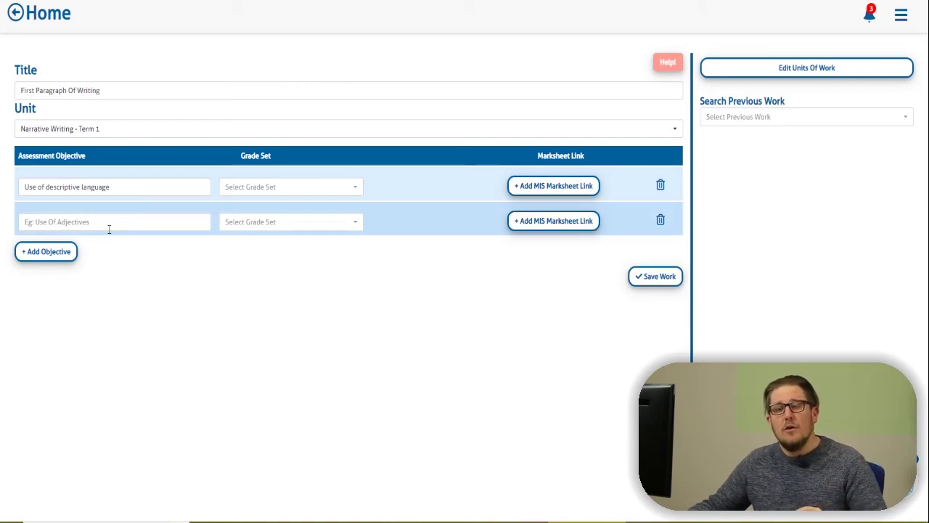
left_click(64, 221)
type("Use ")
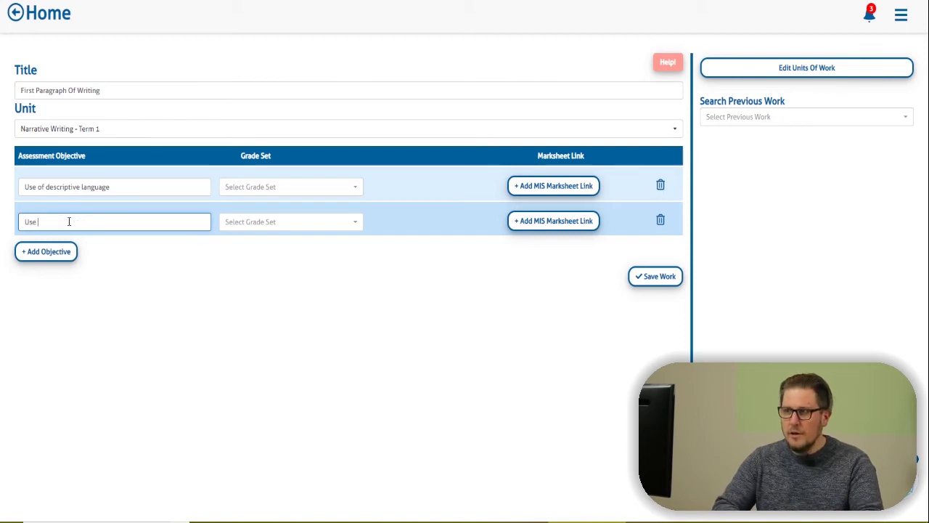
type("of sentence ")
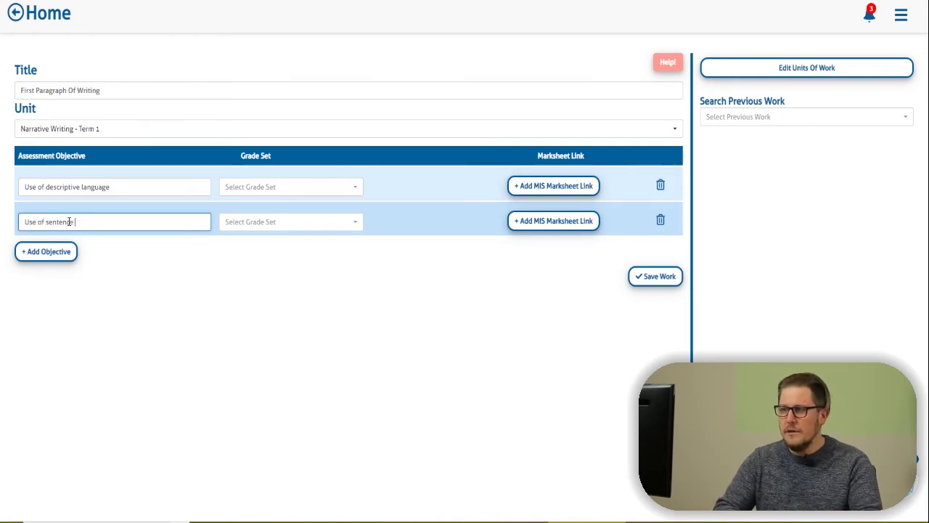
type("punctuation")
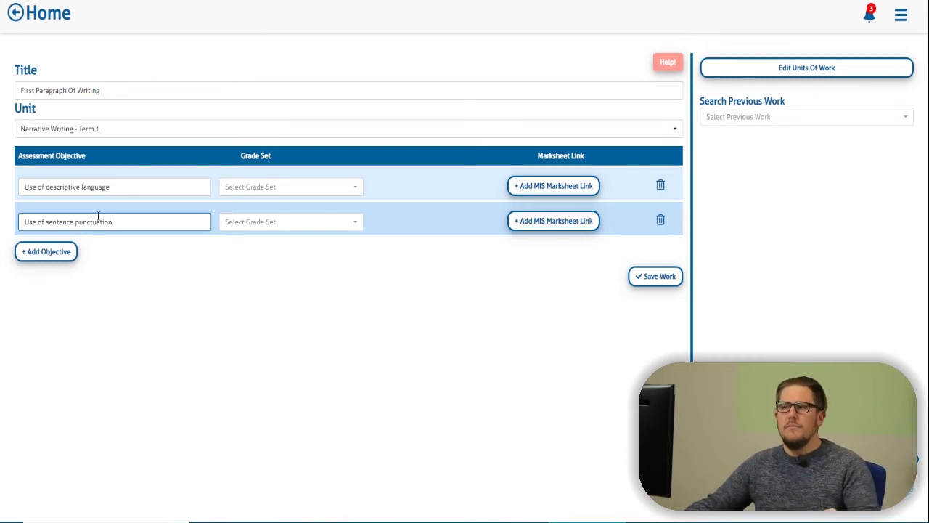
Try Score as the grade set for the "Use of descriptive language" objective and go to its total score
left_click(281, 193)
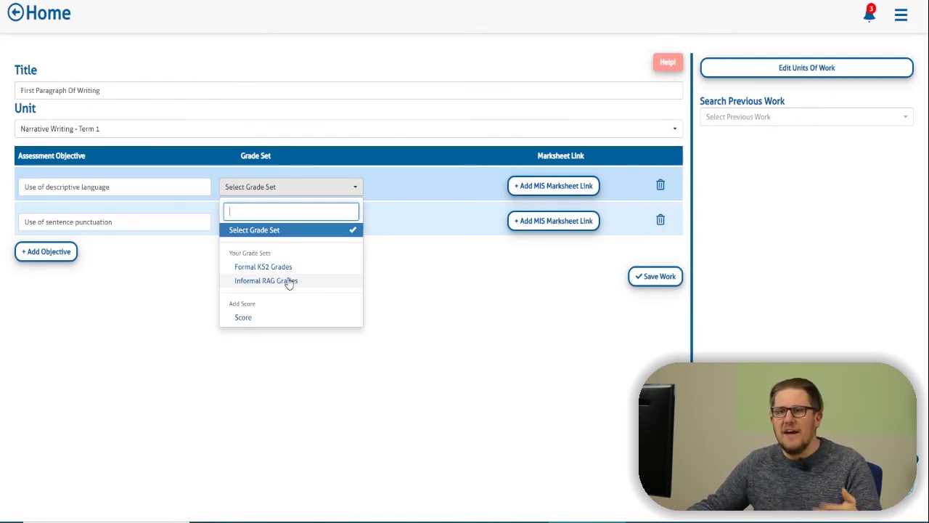
left_click(245, 318)
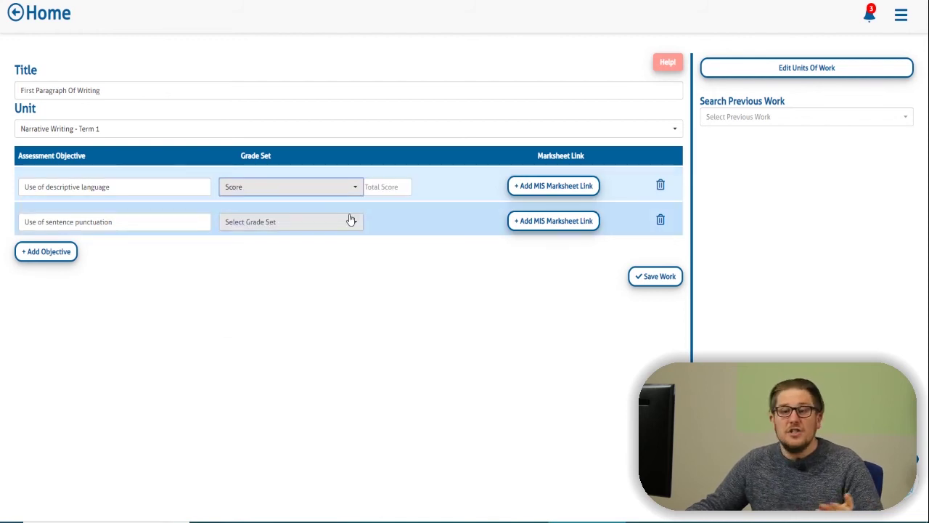
left_click(125, 187)
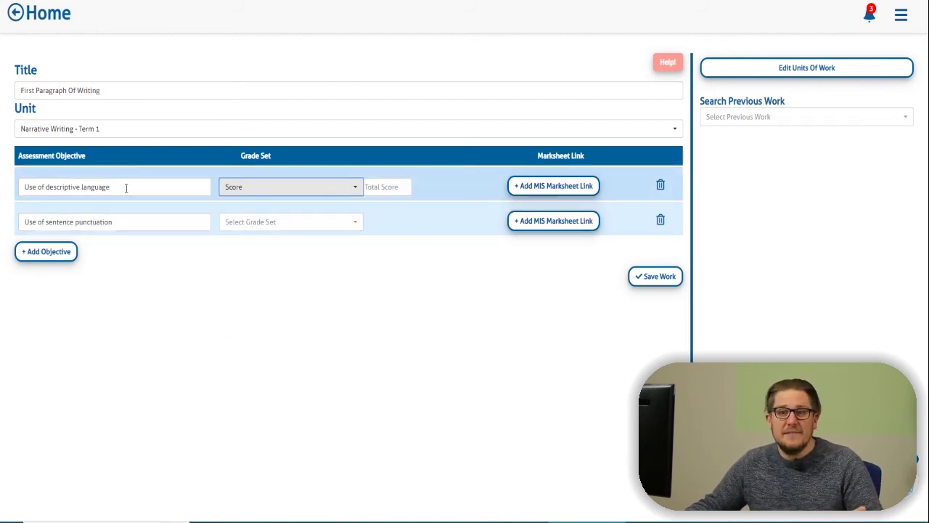
left_click(386, 190)
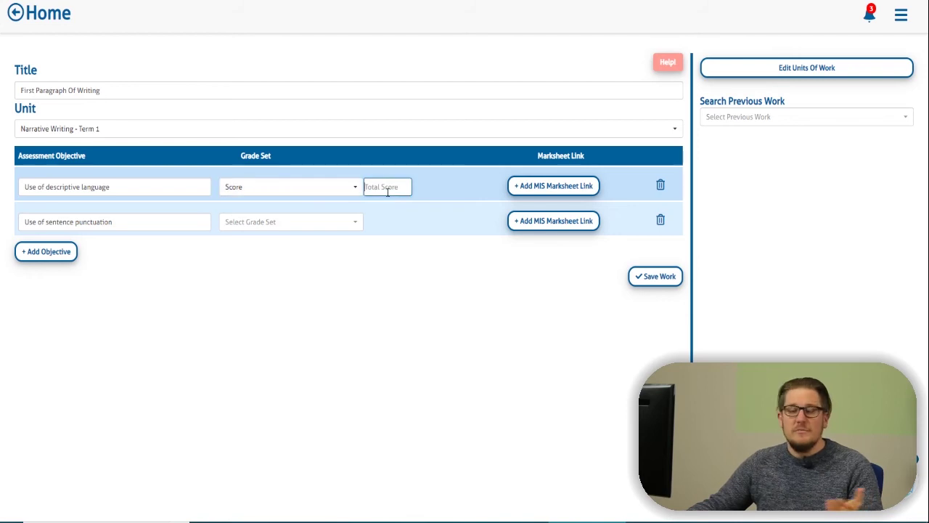
Set the grade set of both assessment objectives to Formal KS2 Grades
left_click(320, 193)
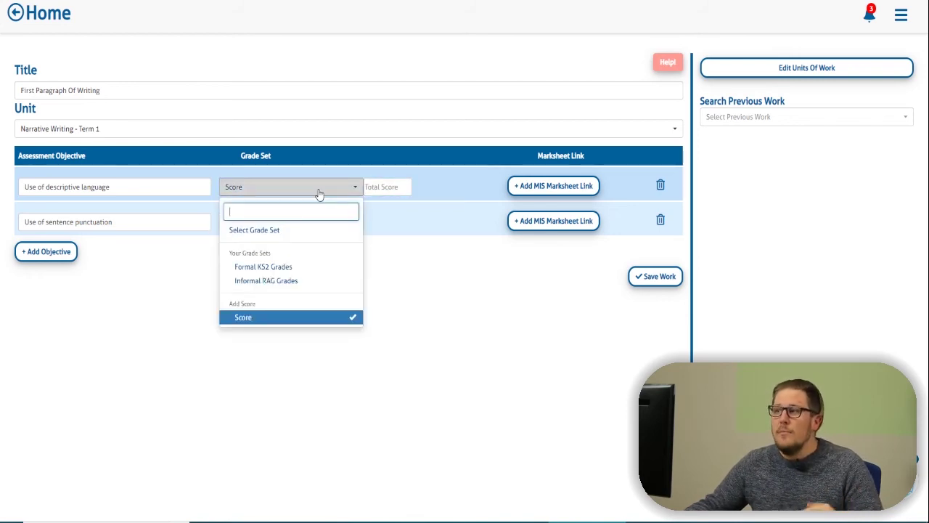
left_click(294, 268)
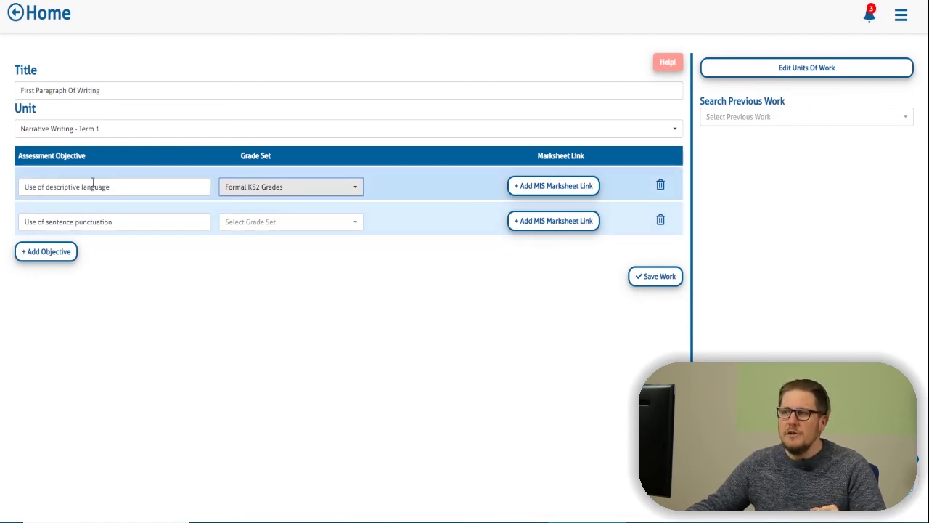
left_click(233, 223)
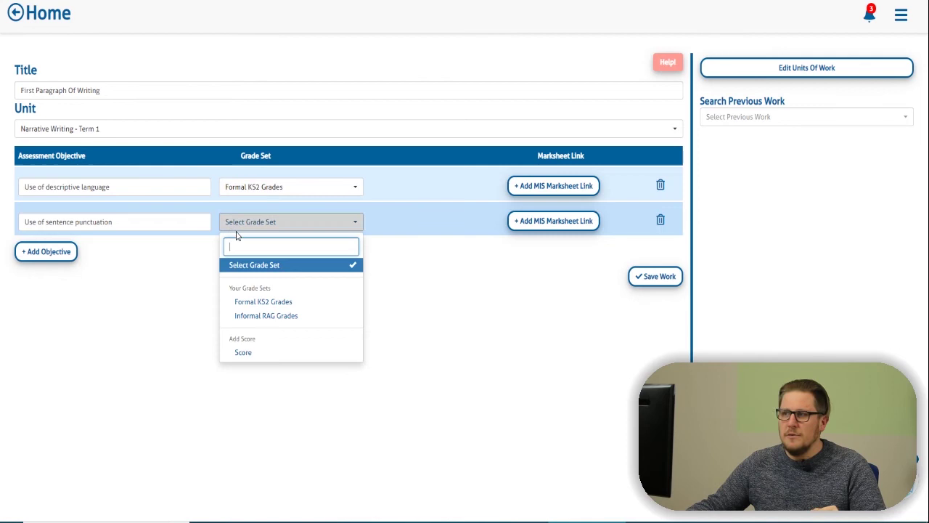
left_click(256, 302)
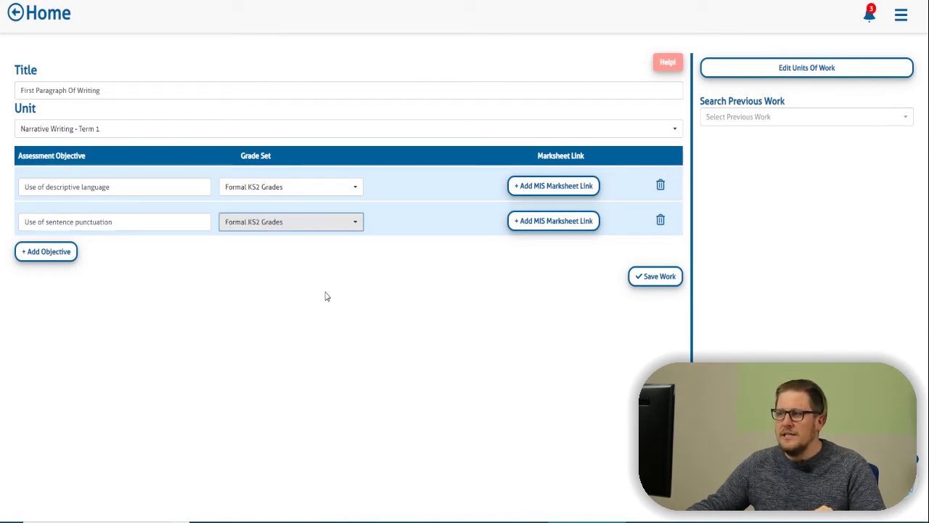